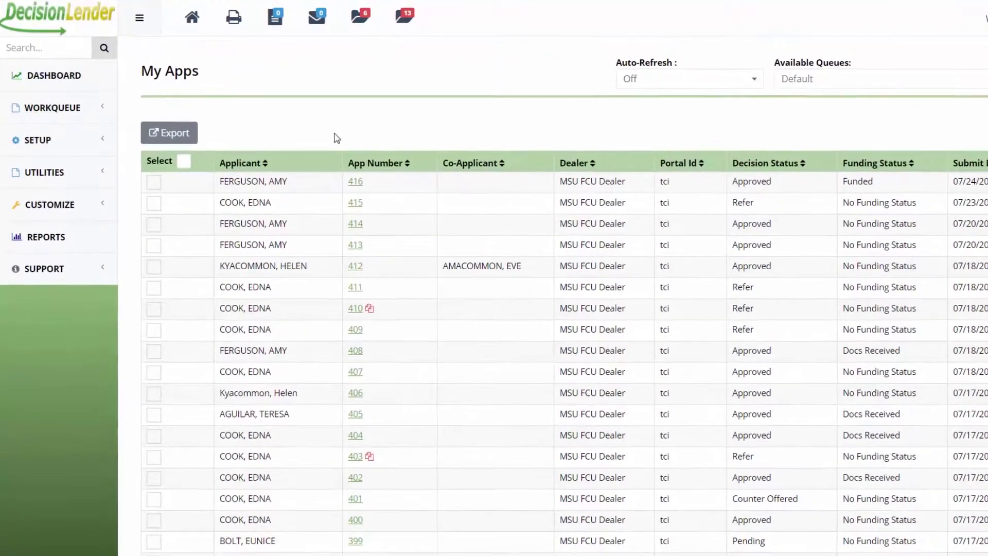
Start a new application from the workqueue with the Auto Leasing loan type
left_click(59, 109)
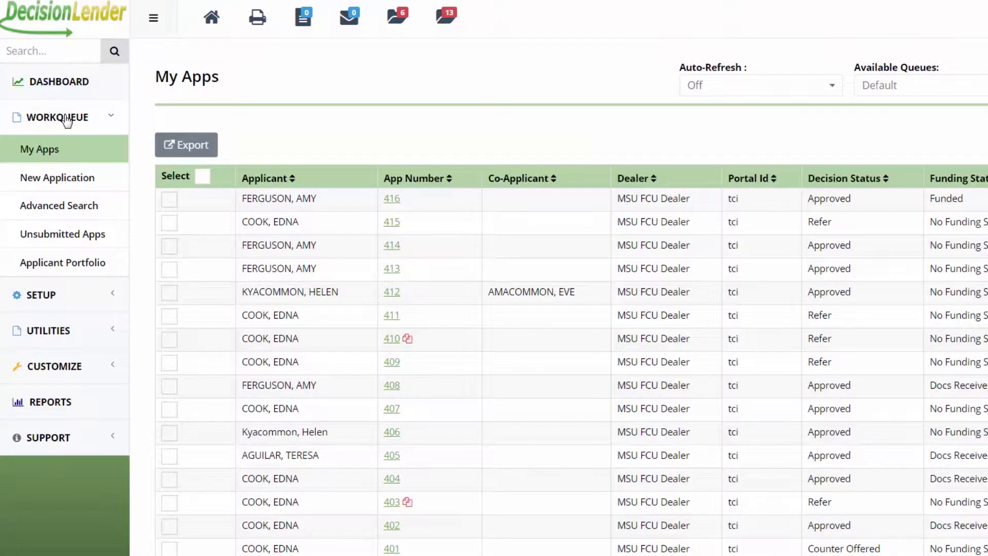
left_click(56, 179)
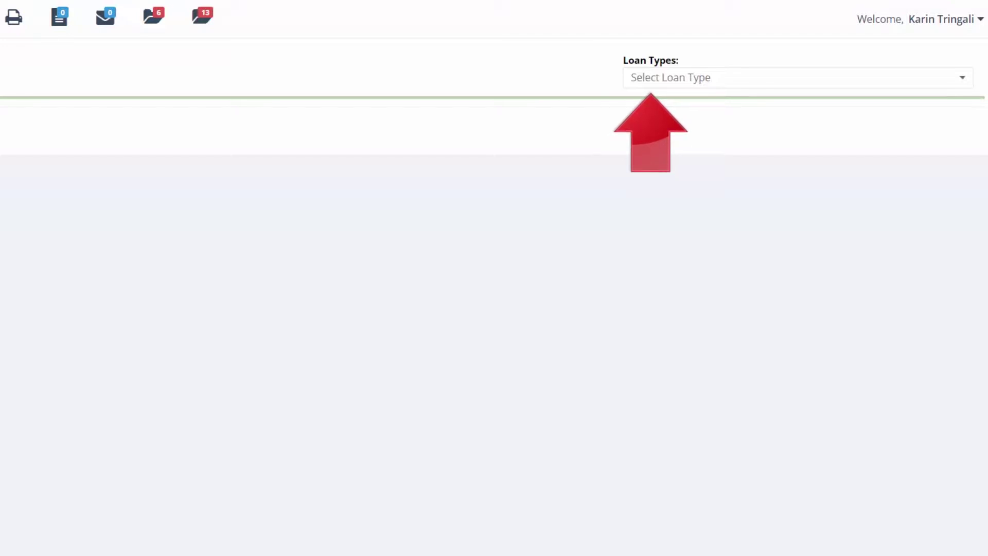
left_click(724, 79)
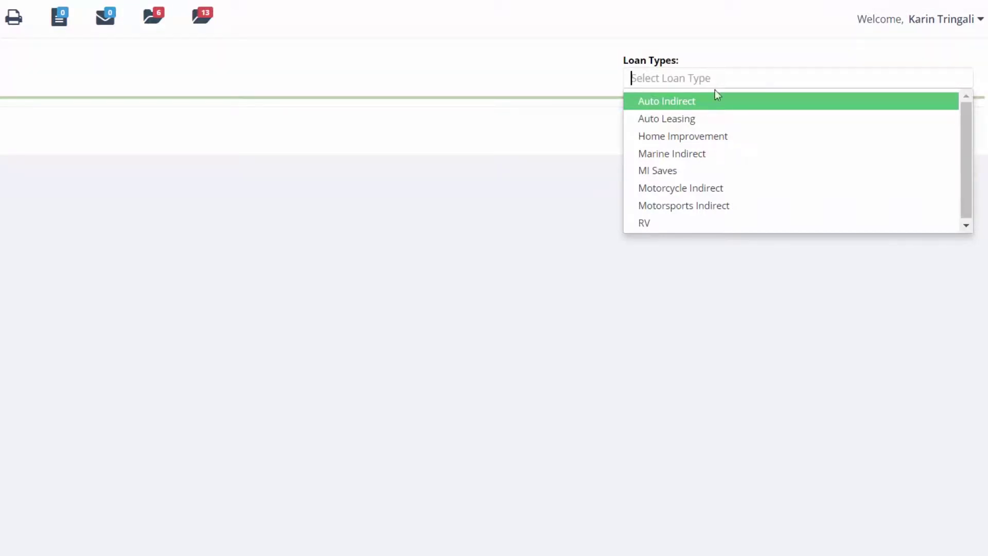
left_click(713, 120)
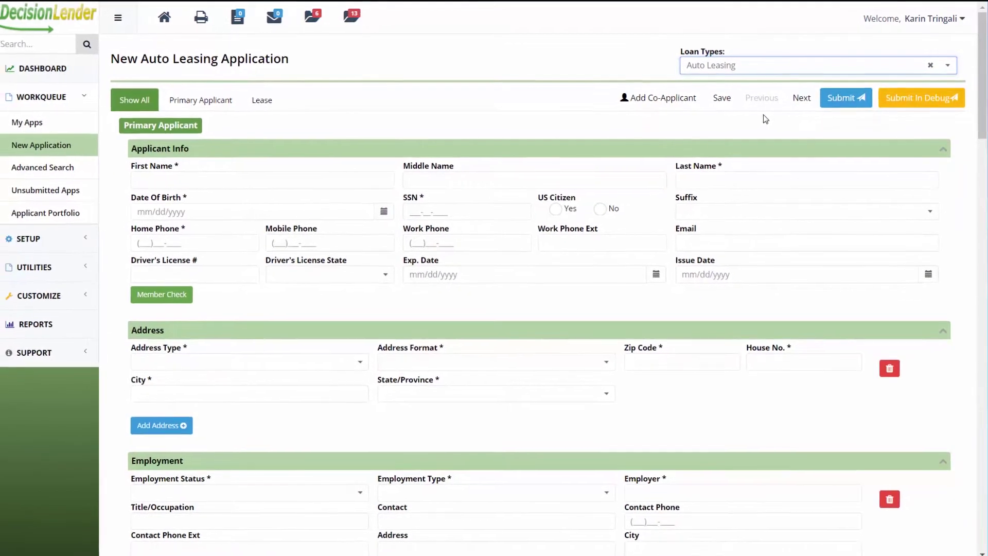
View the Primary Applicant and Lease sections separately, and return to showing all sections of the application
left_click(223, 103)
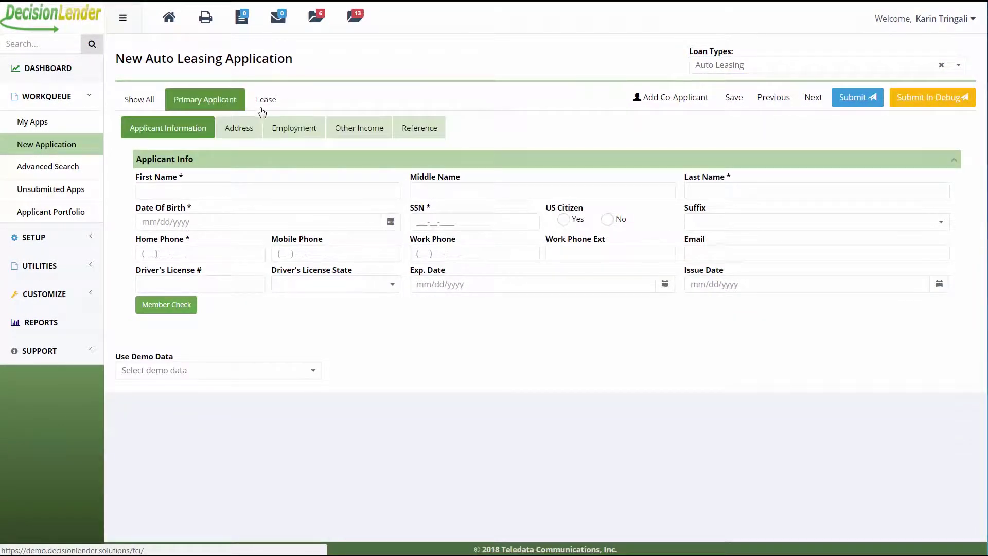
left_click(265, 103)
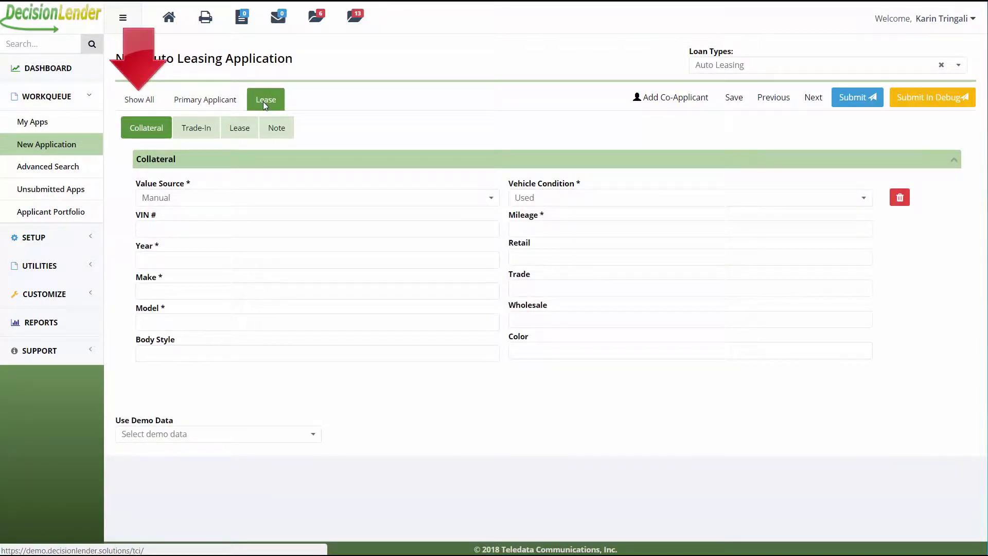
left_click(143, 101)
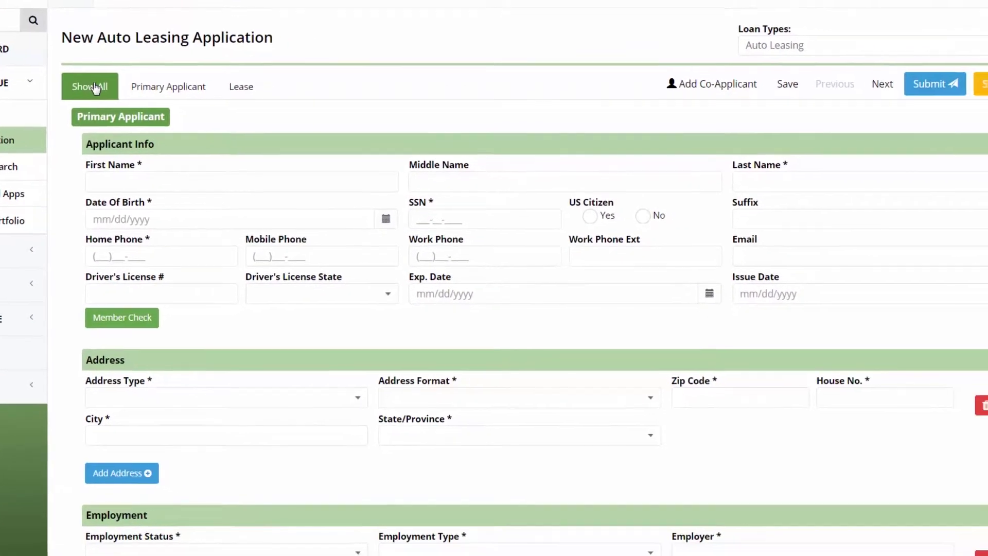
Fill in the primary applicant's full name, date of birth, SSN and home phone, and set US Citizen to Yes
left_click(109, 178)
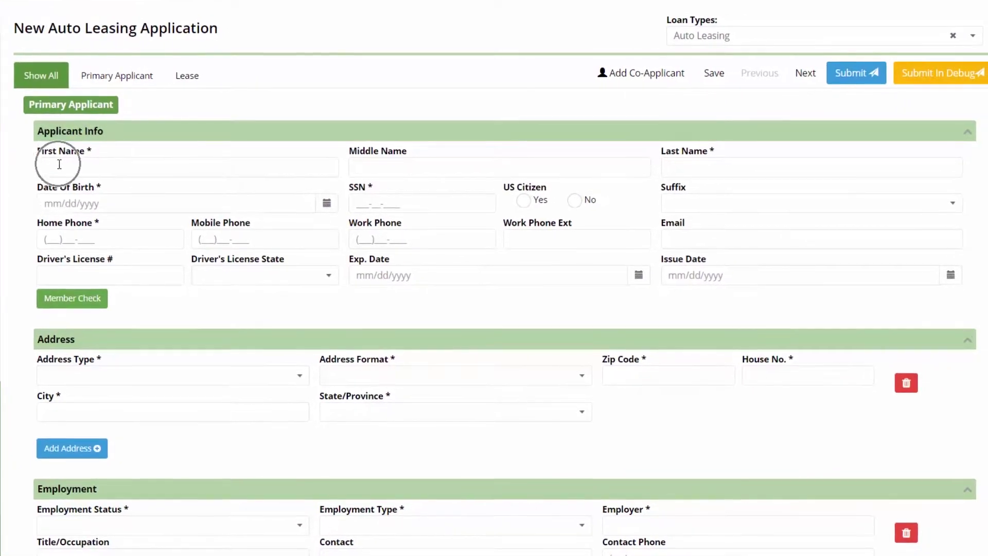
type("Luis")
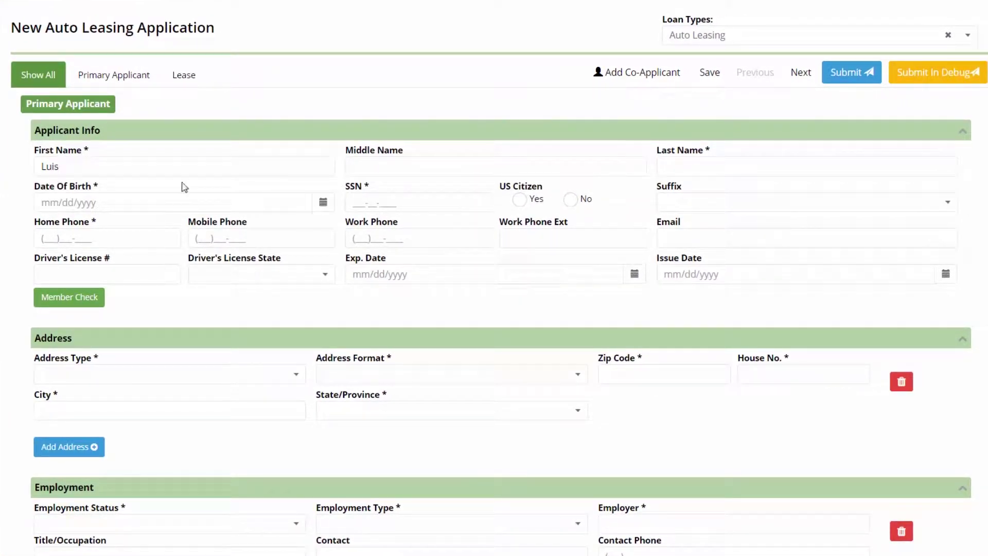
left_click(378, 164)
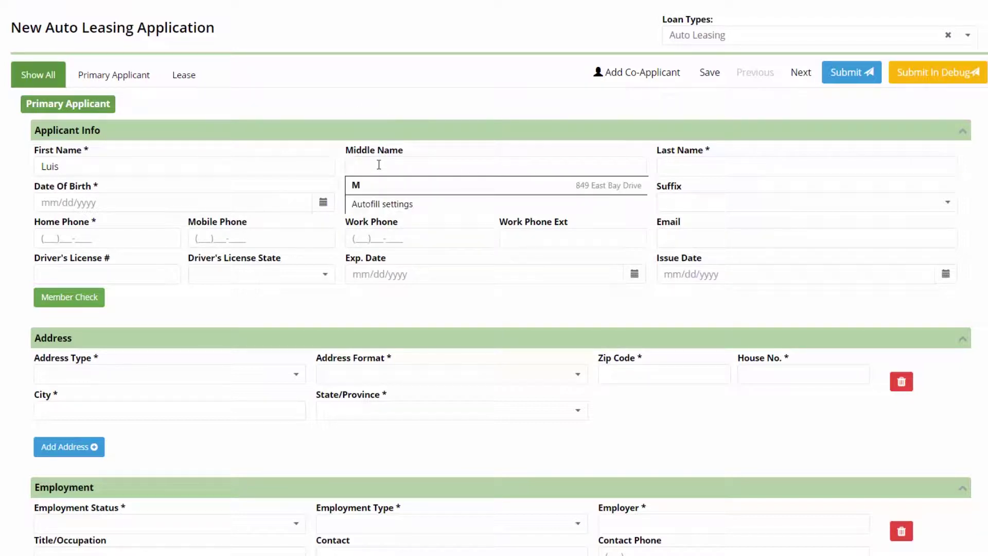
type("D")
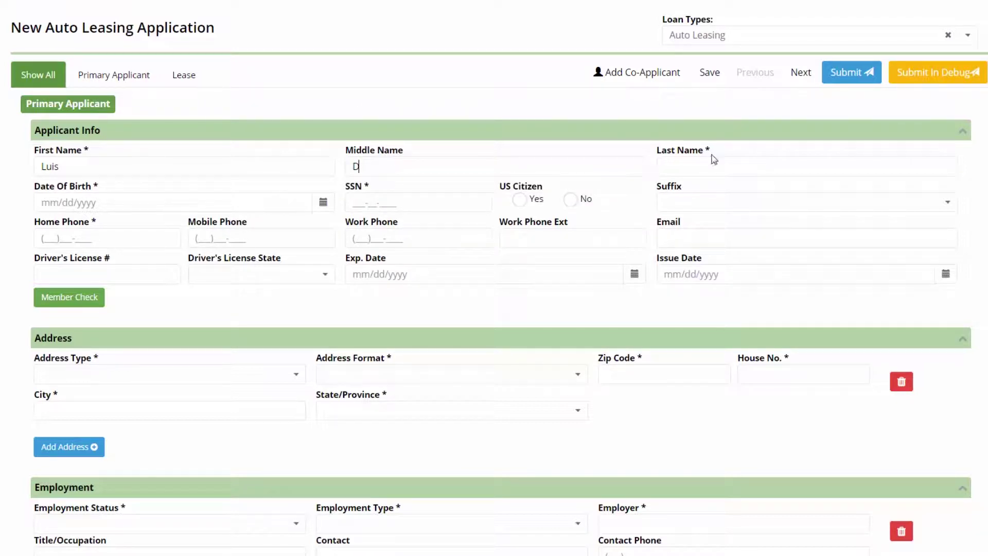
left_click(728, 164)
type("Amacommon")
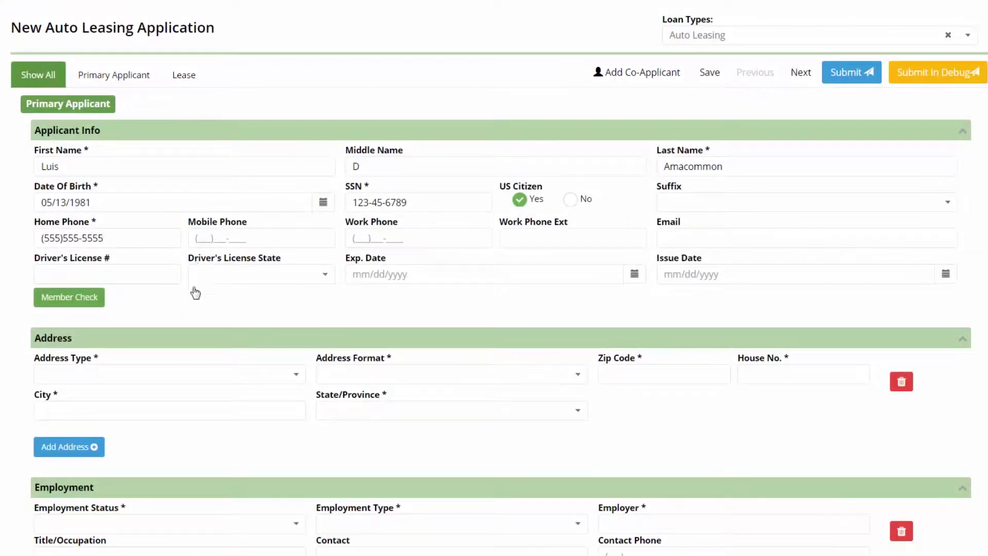
Enter the applicant's primary street address with 120 months at residence, Family ownership and a monthly amount of $100.00
scroll(197, 308, "down", 1)
scroll(197, 308, "down", 5)
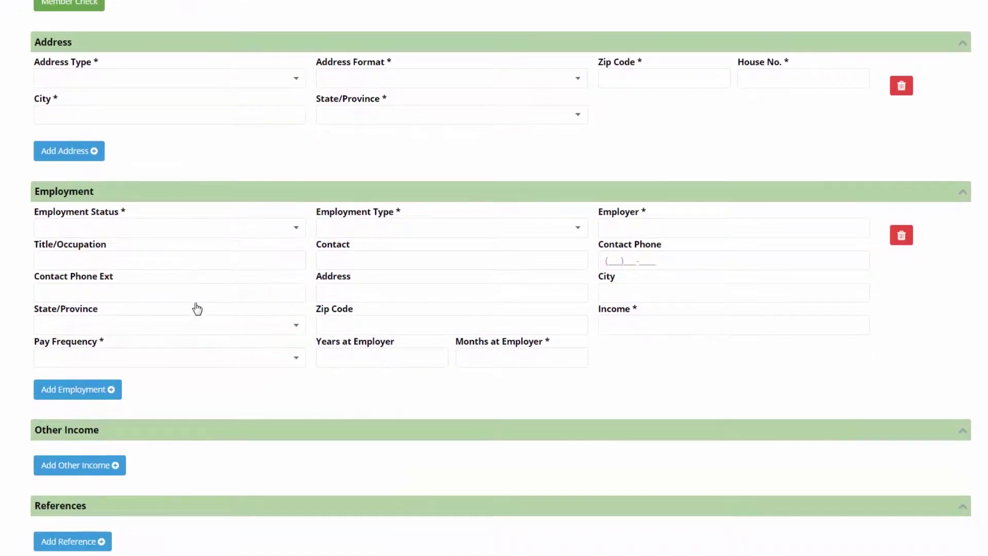
left_click(150, 91)
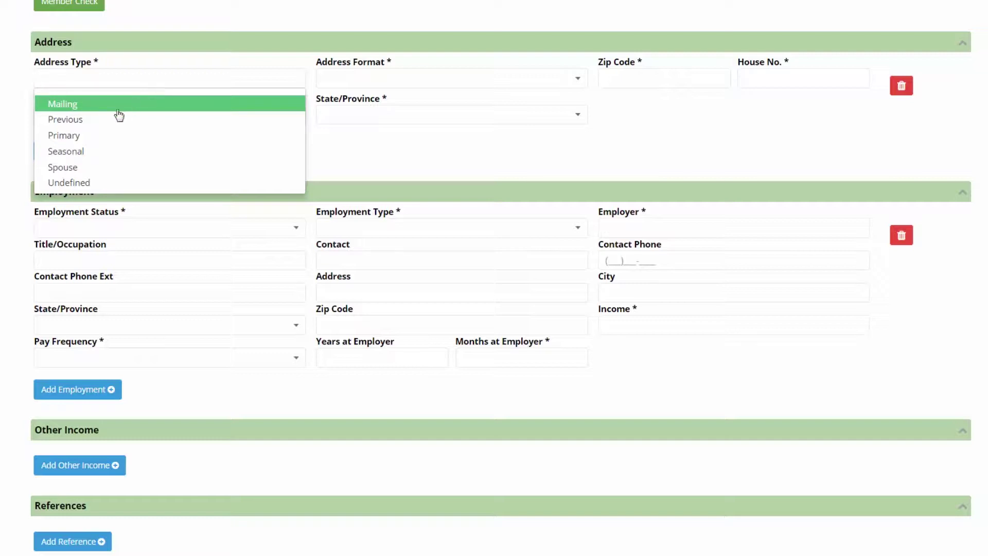
left_click(85, 136)
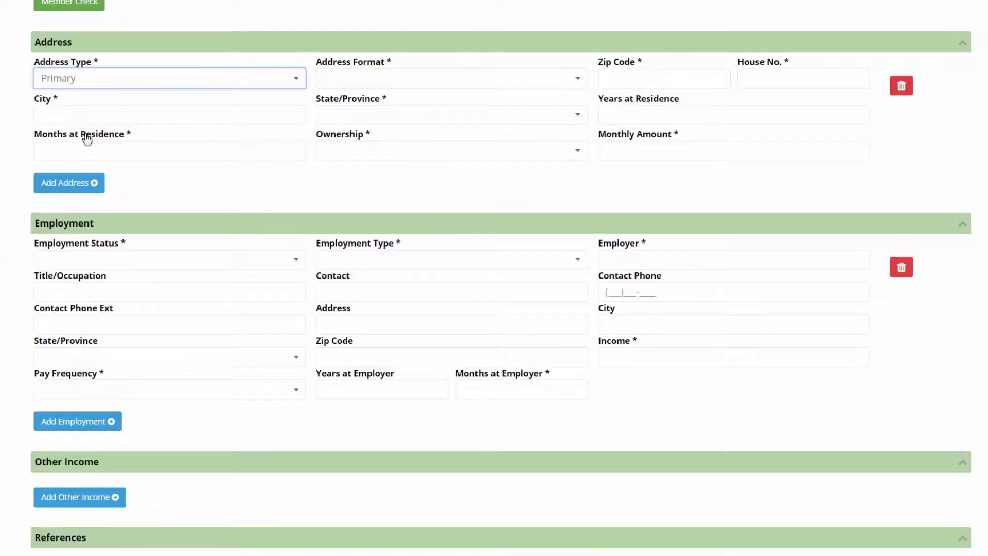
left_click(342, 77)
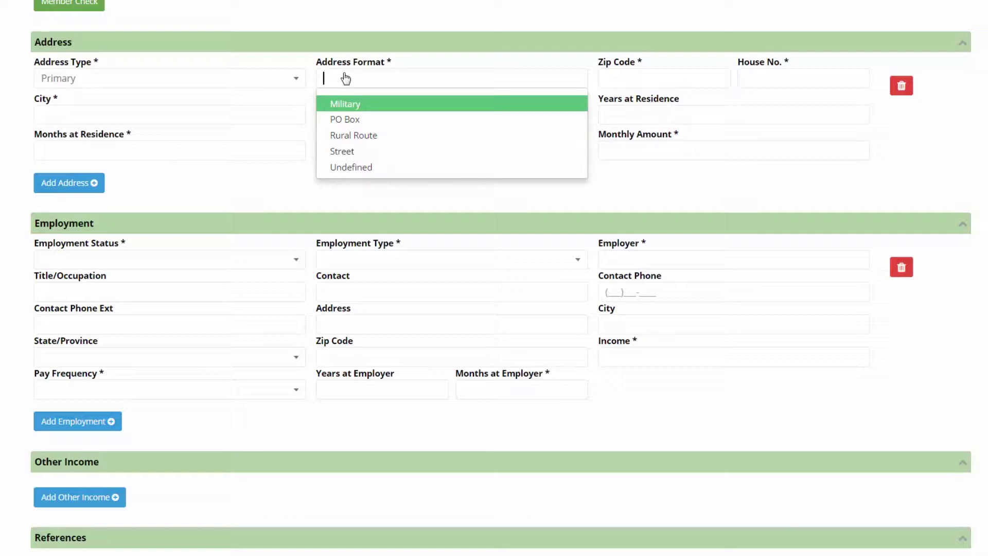
left_click(359, 150)
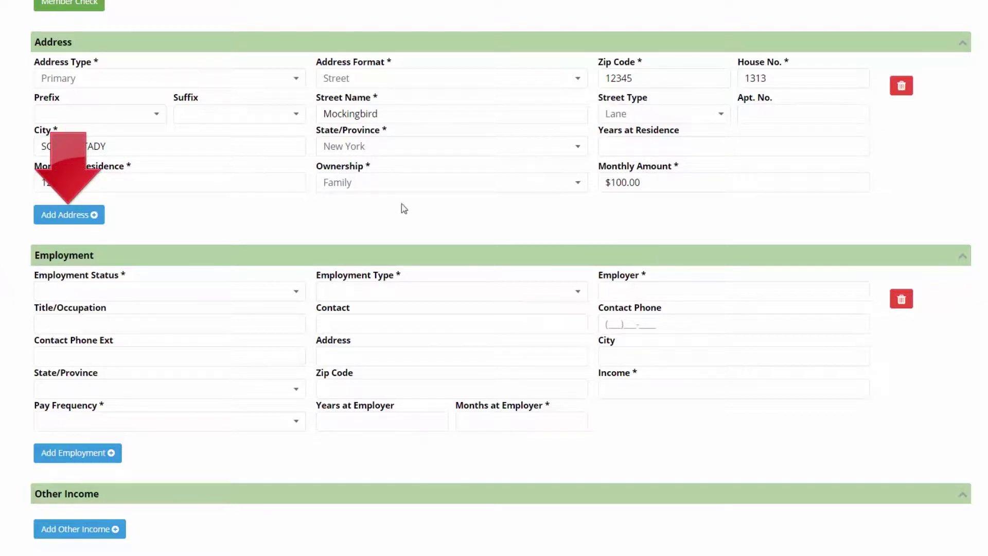
Add the applicant's previous street address with 666 months at residence and Undefined ownership
left_click(83, 217)
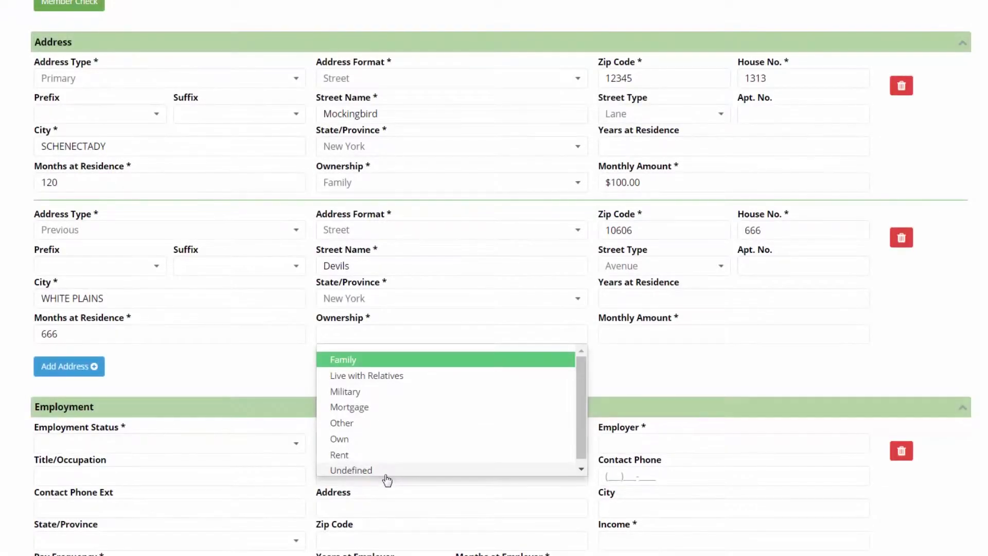
left_click(385, 473)
left_click(382, 365)
Complete the primary employment as Employed at Fire and Brimstone, Inc., with $100,000.00 income, Biweekly pay frequency and 666 months at employer
scroll(382, 364, "down", 5)
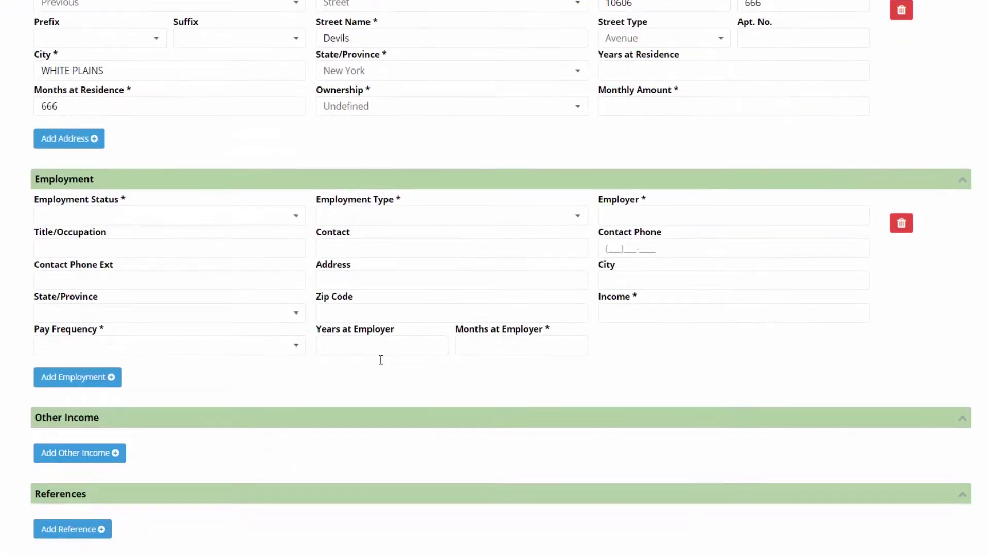
scroll(382, 365, "down", 1)
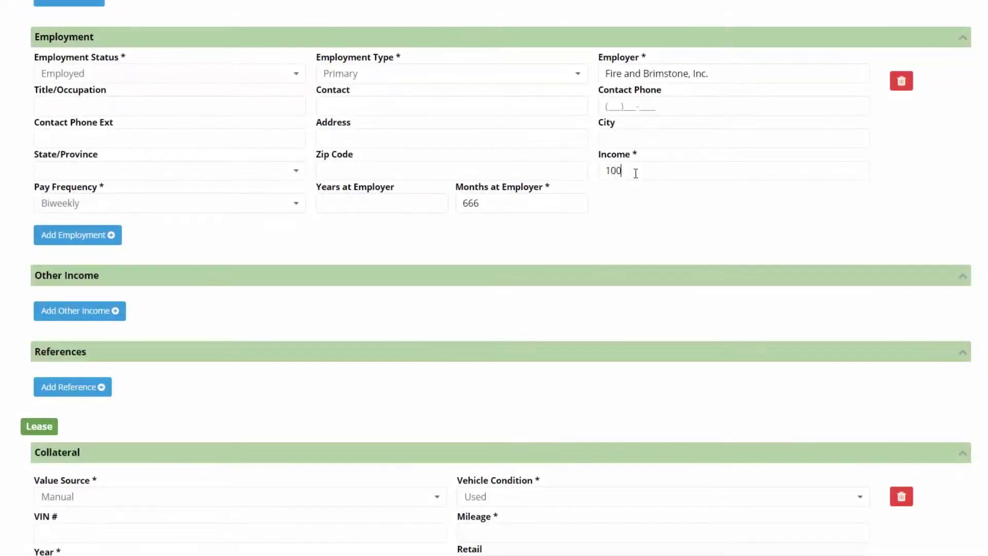
type("000")
left_click(639, 206)
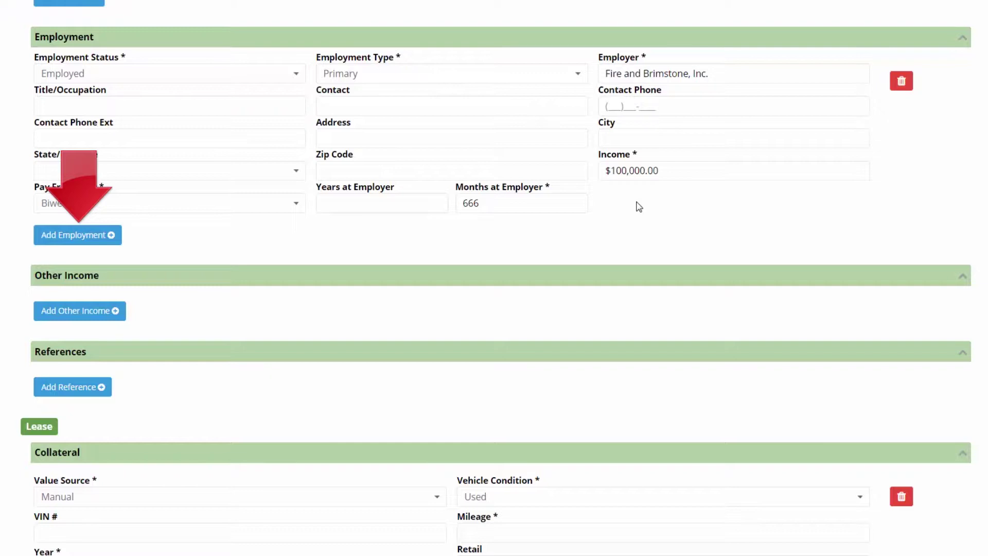
Add a blank second employment record and delete it
left_click(111, 237)
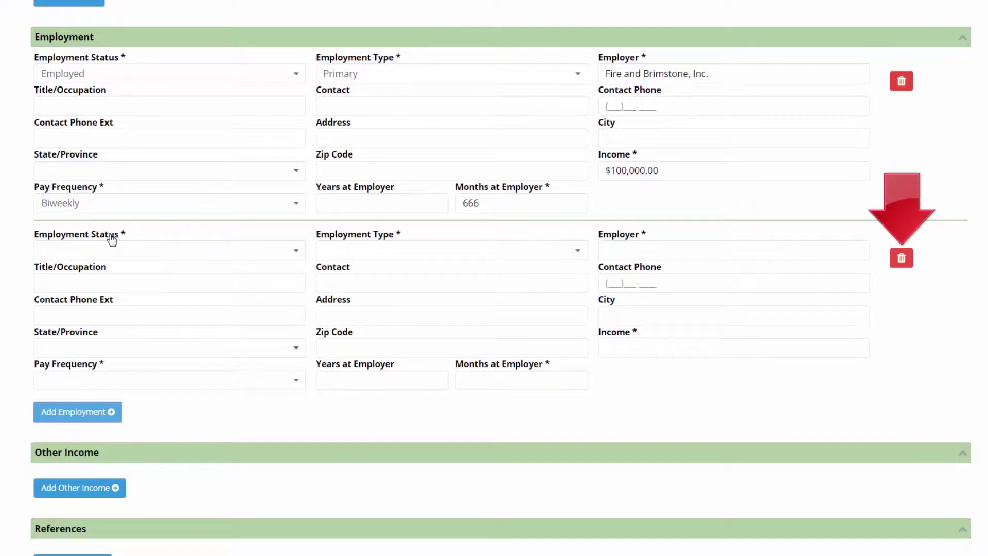
left_click(903, 265)
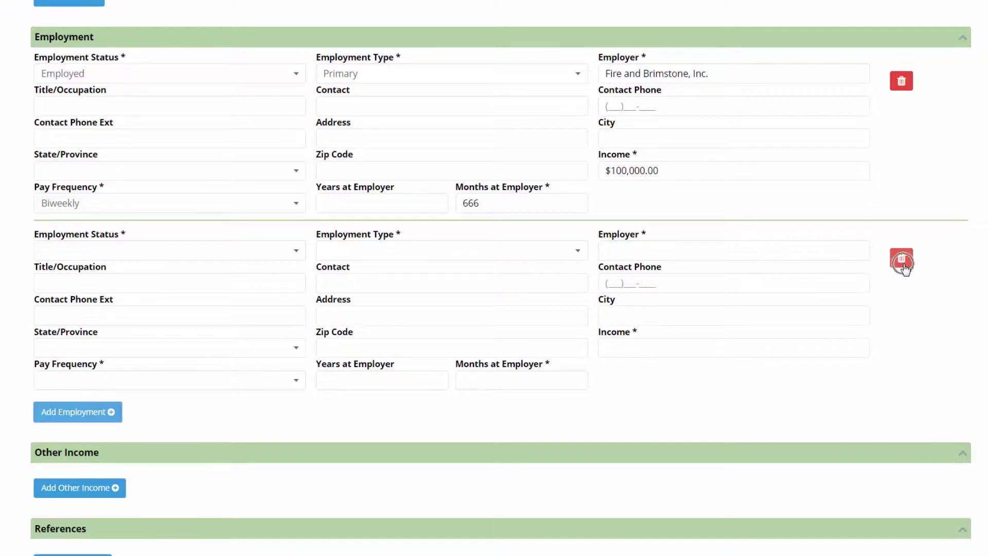
Add an other income entry and choose Disability as its source
scroll(906, 269, "down", 5)
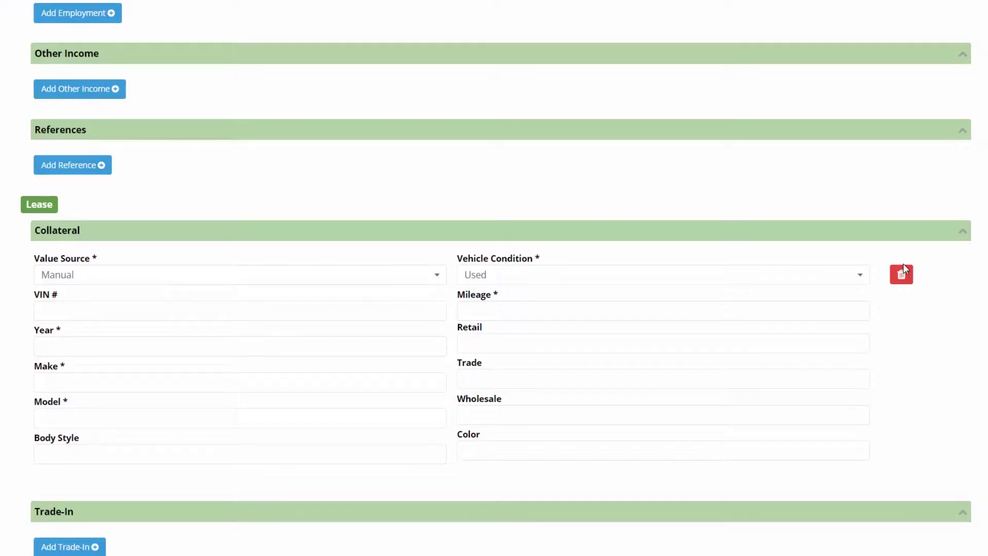
left_click(115, 98)
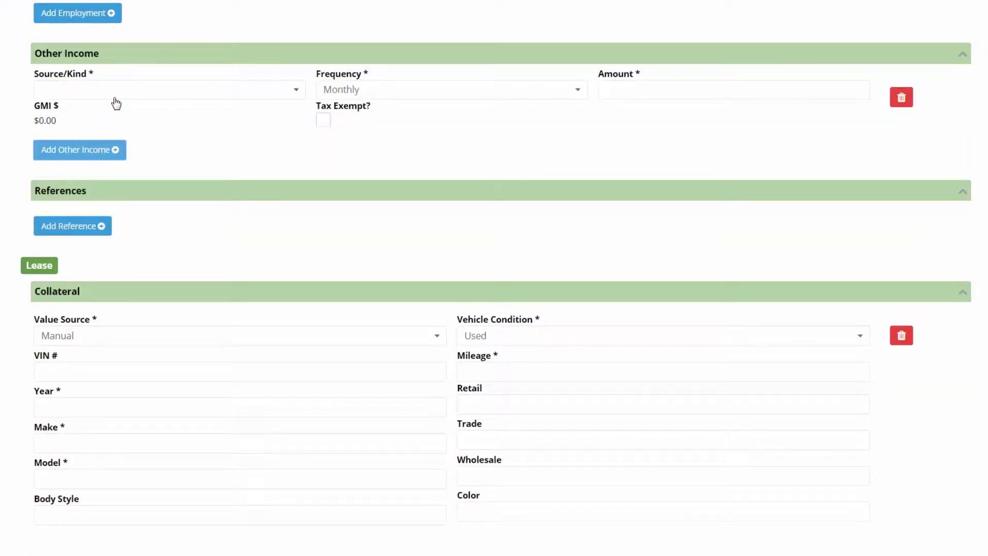
left_click(149, 93)
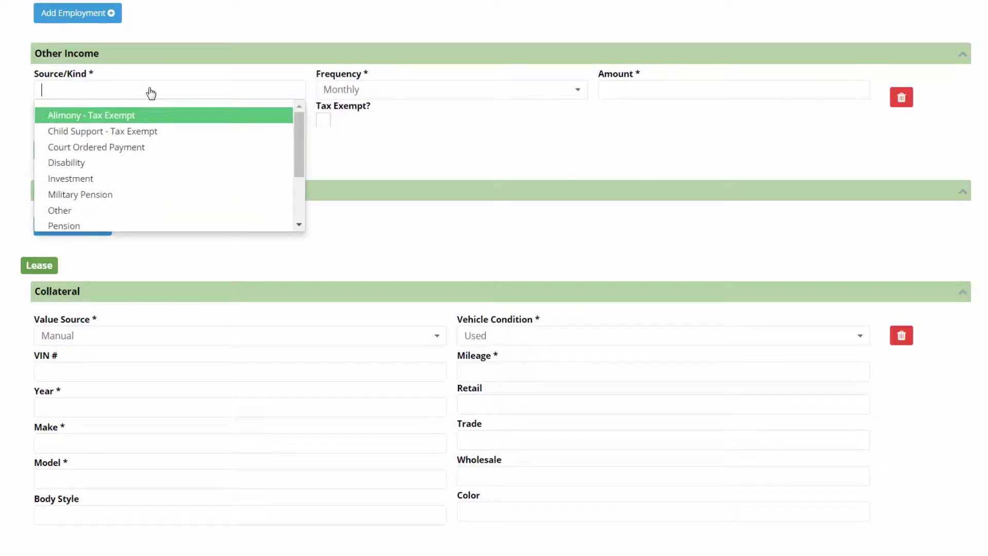
left_click(112, 163)
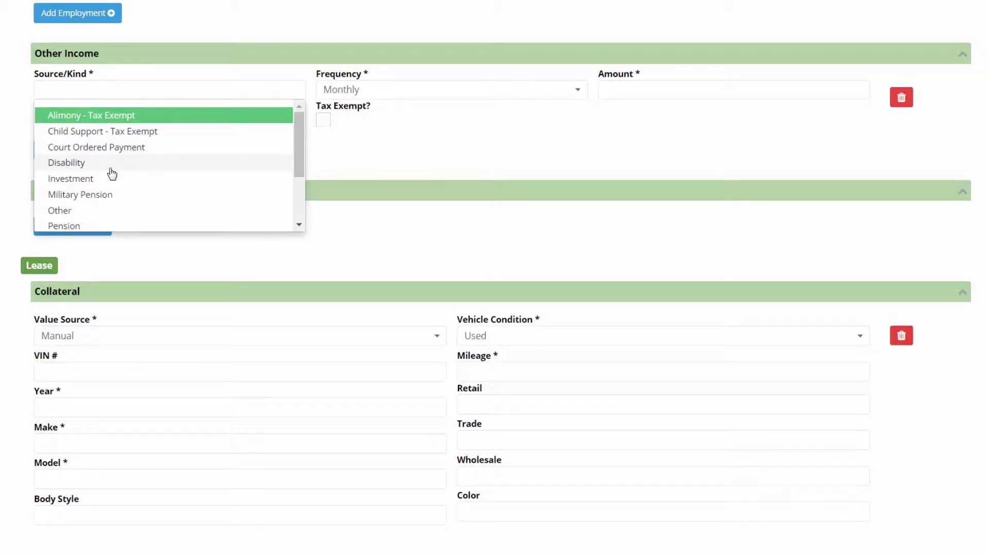
left_click(379, 100)
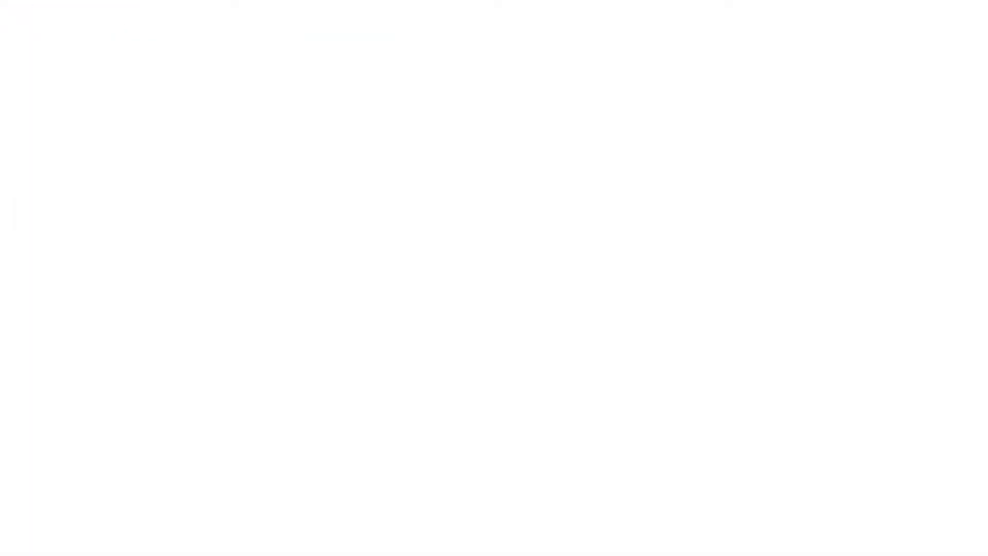
Add two references, entering each contact's name and setting their relationships to Friends and Relative
scroll(643, 119, "down", 3)
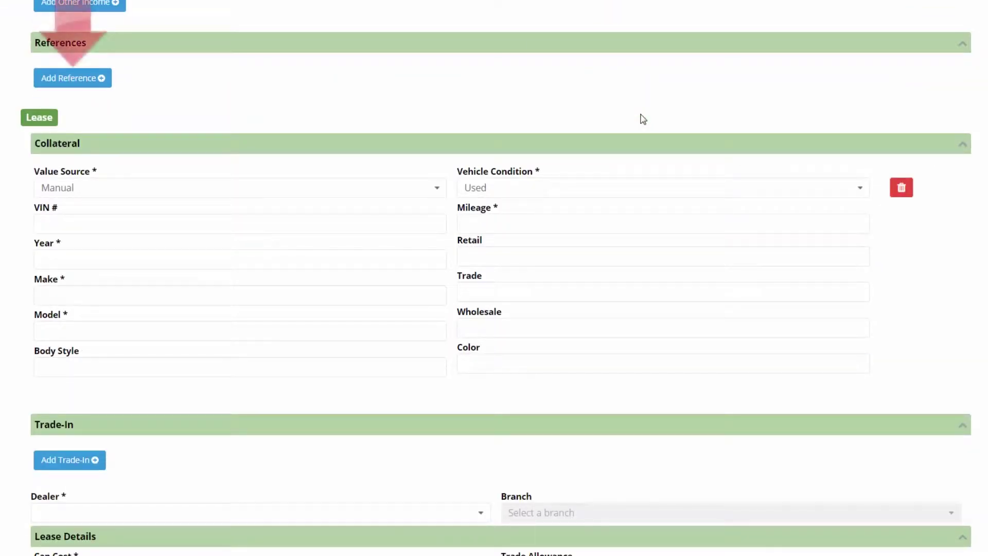
left_click(90, 78)
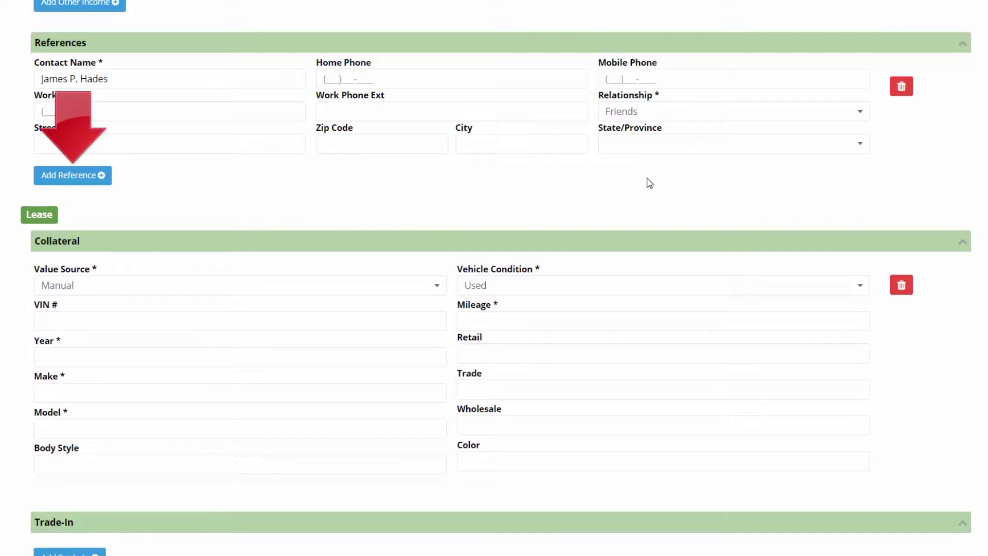
left_click(102, 176)
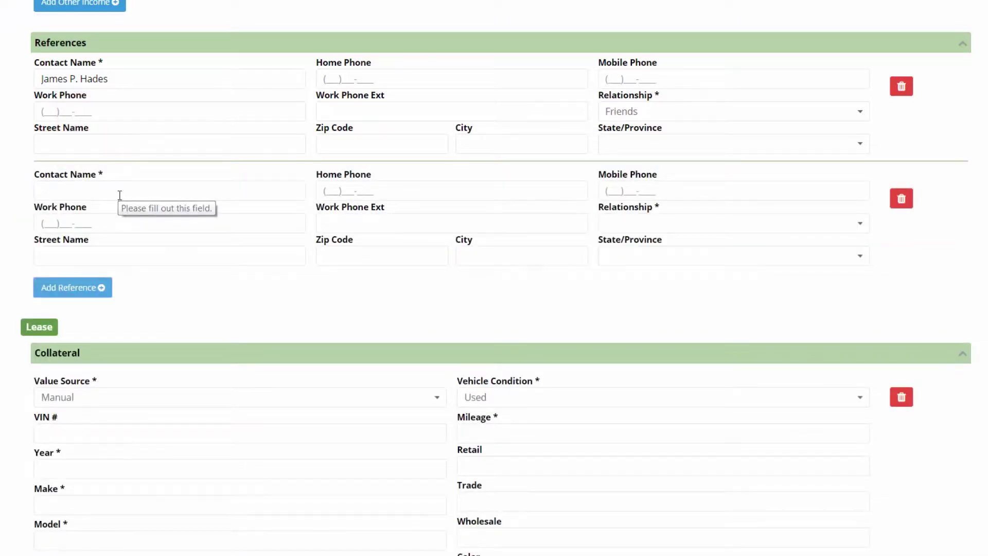
left_click(119, 195)
type("B. Al Zebub")
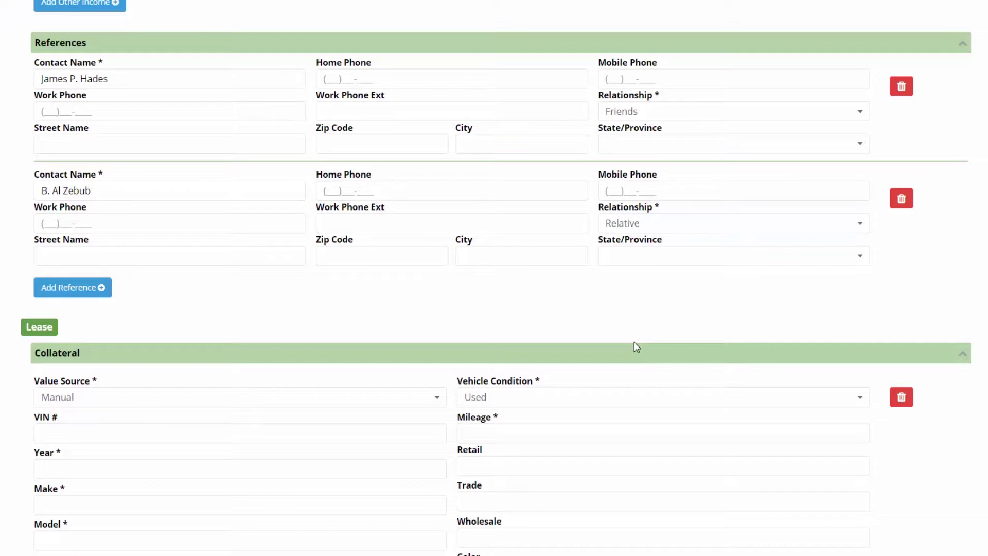
Add a co-applicant to the application
scroll(635, 346, "up", 20)
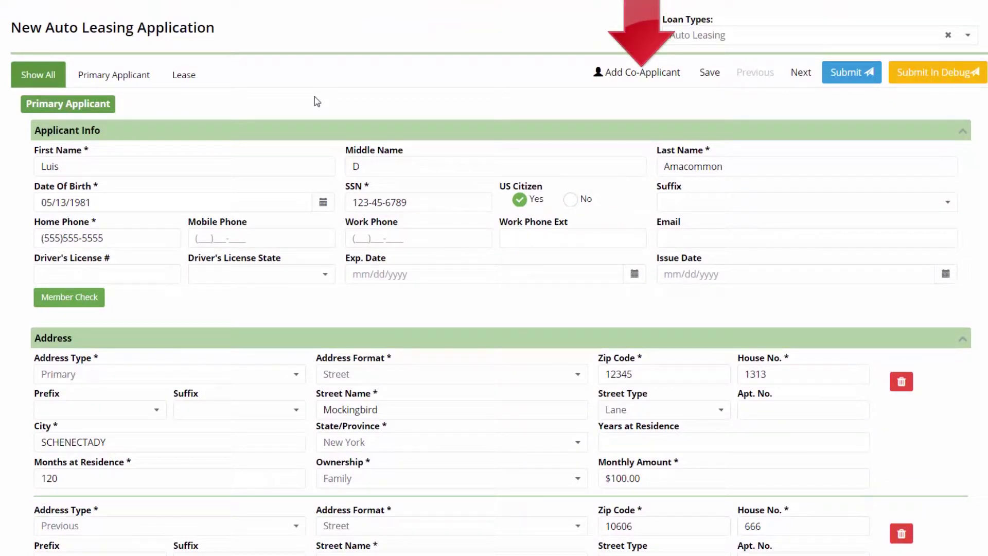
left_click(624, 75)
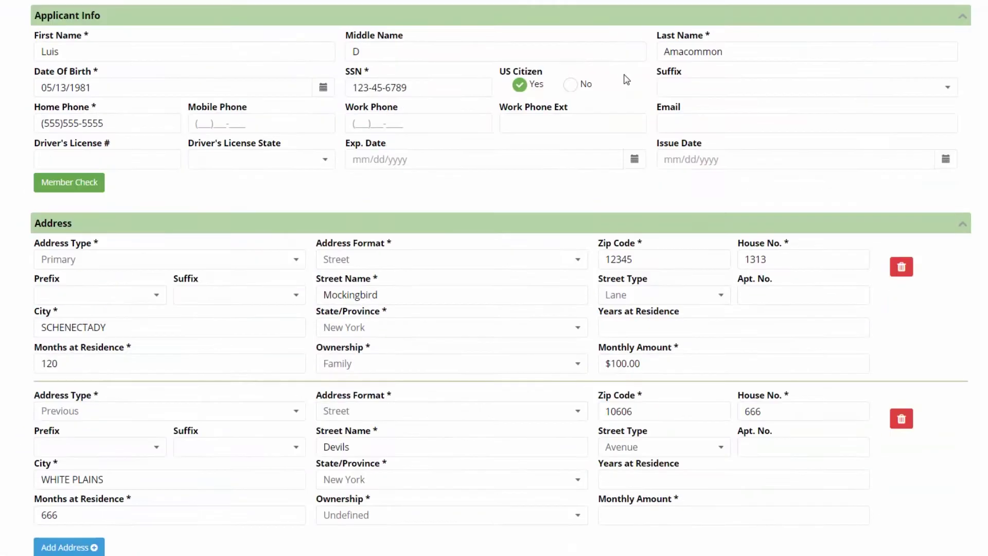
scroll(626, 80, "up", 3)
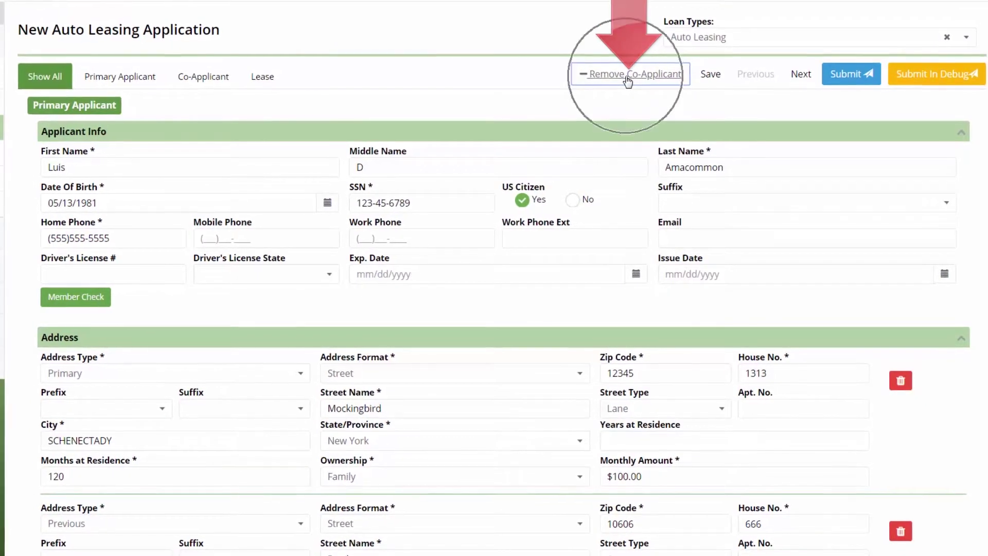
Remove the co-applicant from the application
left_click(626, 78)
scroll(626, 79, "down", 5)
scroll(631, 110, "down", 20)
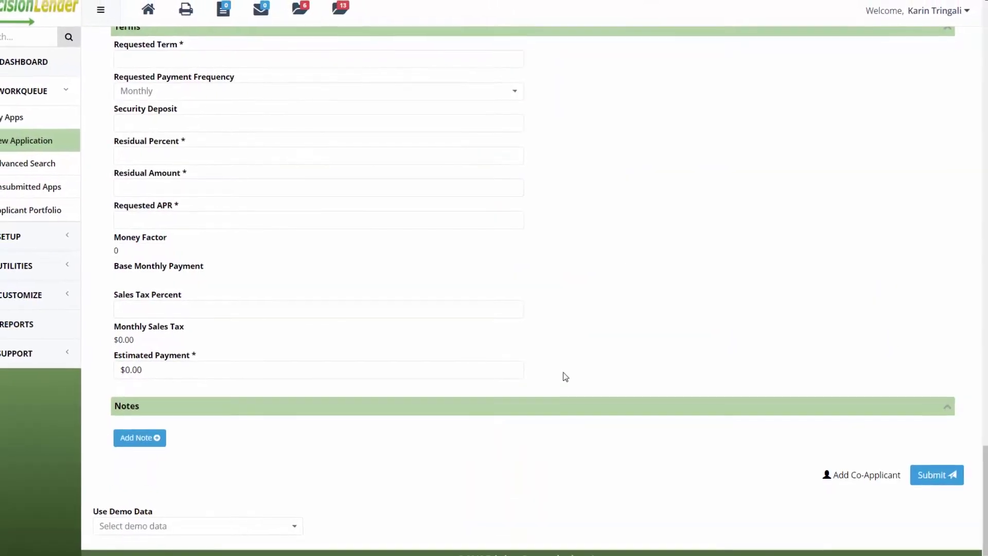
scroll(567, 372, "up", 20)
scroll(572, 374, "up", 10)
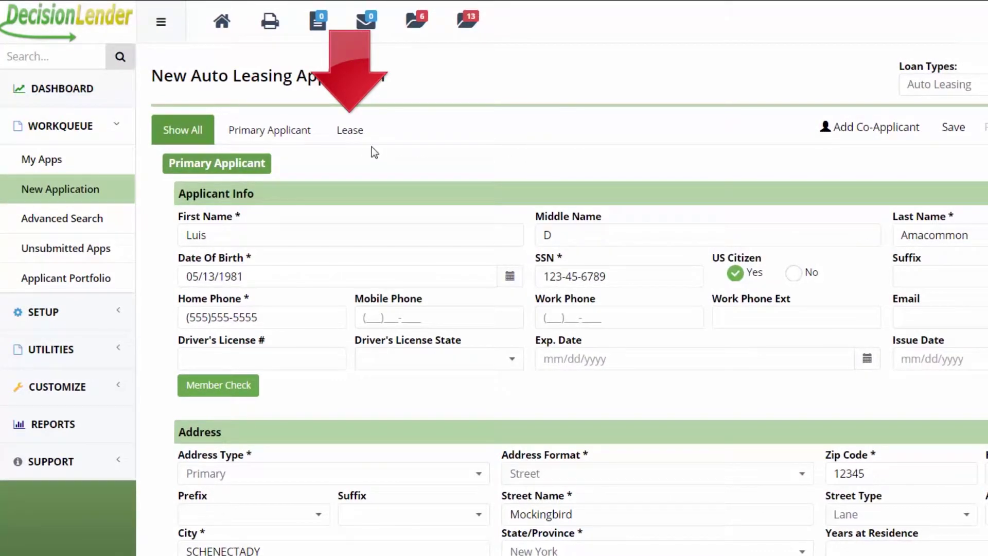
Fill the lease collateral using NADA for a used 2012 BUICK REGAL Sedan 4D Premium II I4, Eastern region, 100,000 miles
left_click(355, 135)
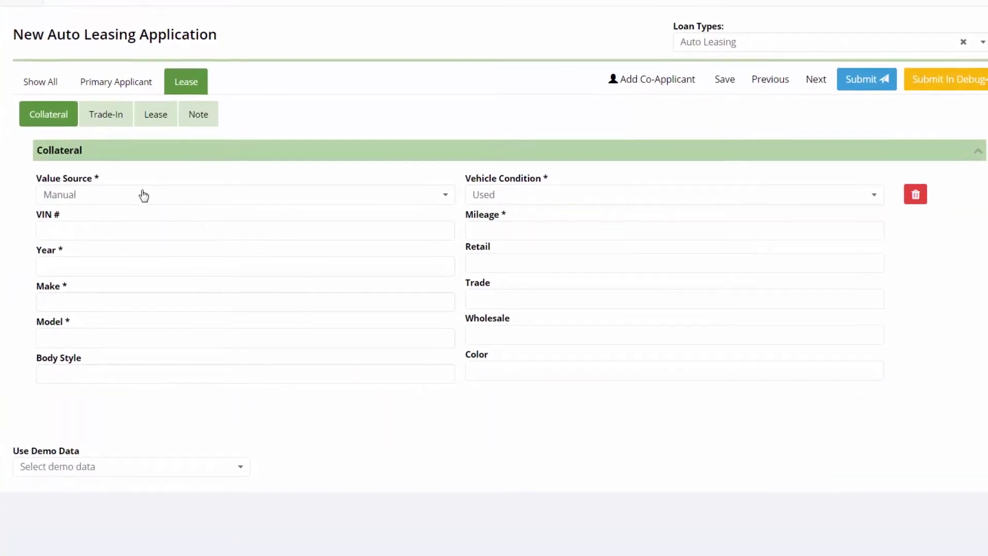
left_click(135, 200)
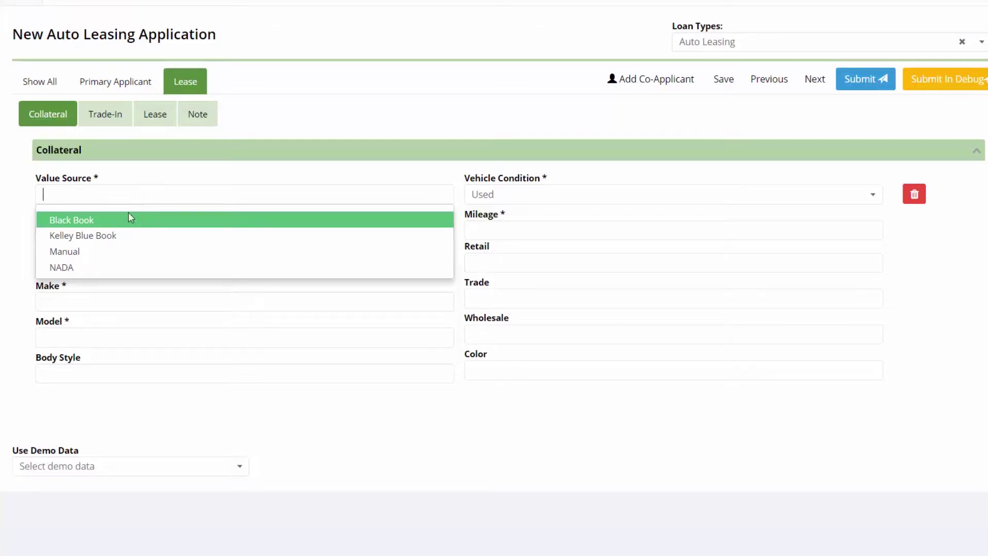
left_click(75, 274)
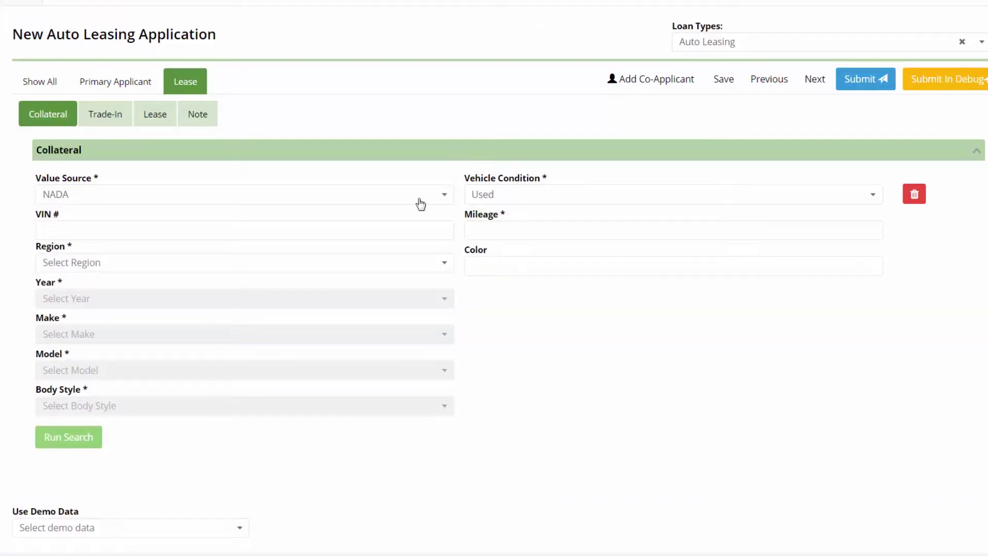
left_click(574, 195)
left_click(493, 260)
left_click(511, 232)
type("100000")
left_click(484, 309)
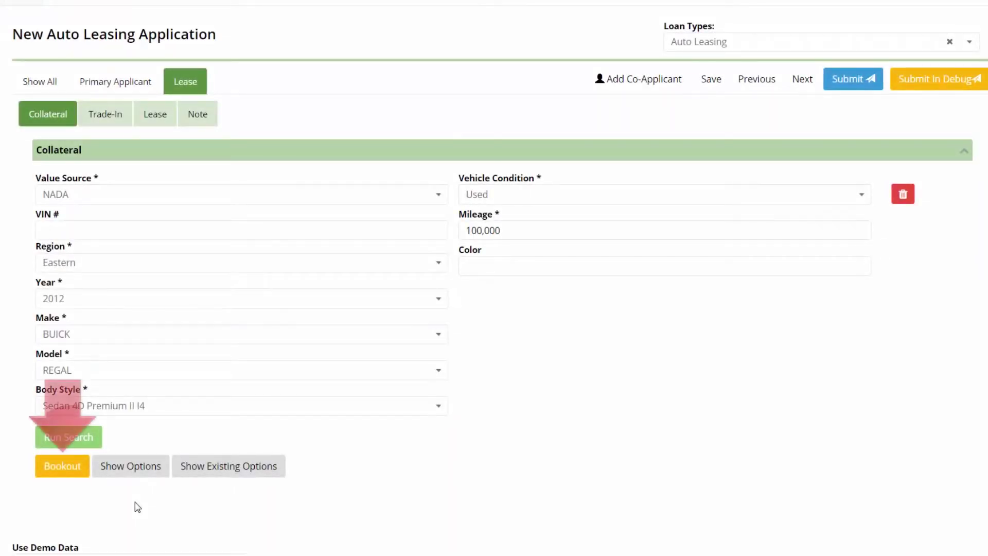
Run the bookout for the BUICK REGAL and review its valuation and option list
left_click(77, 471)
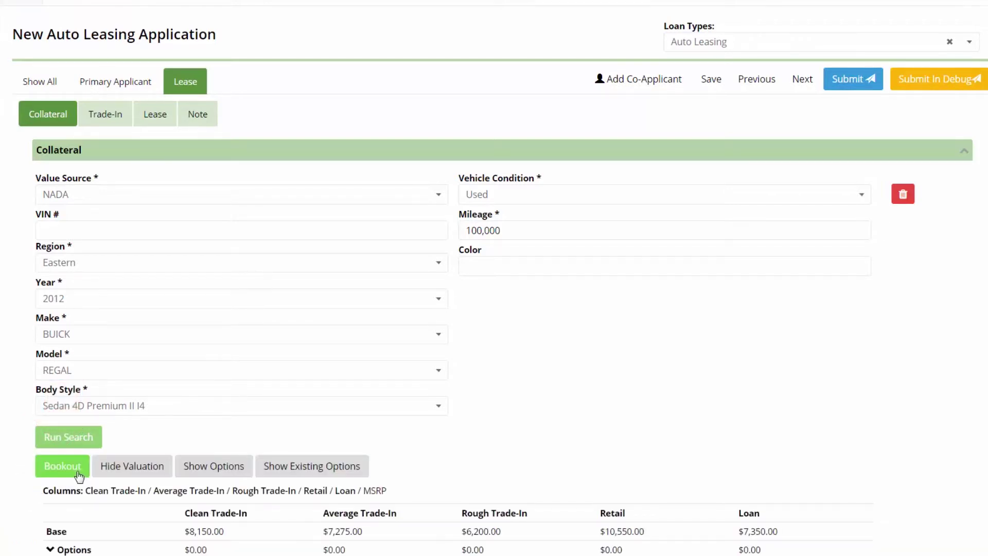
scroll(452, 460, "down", 5)
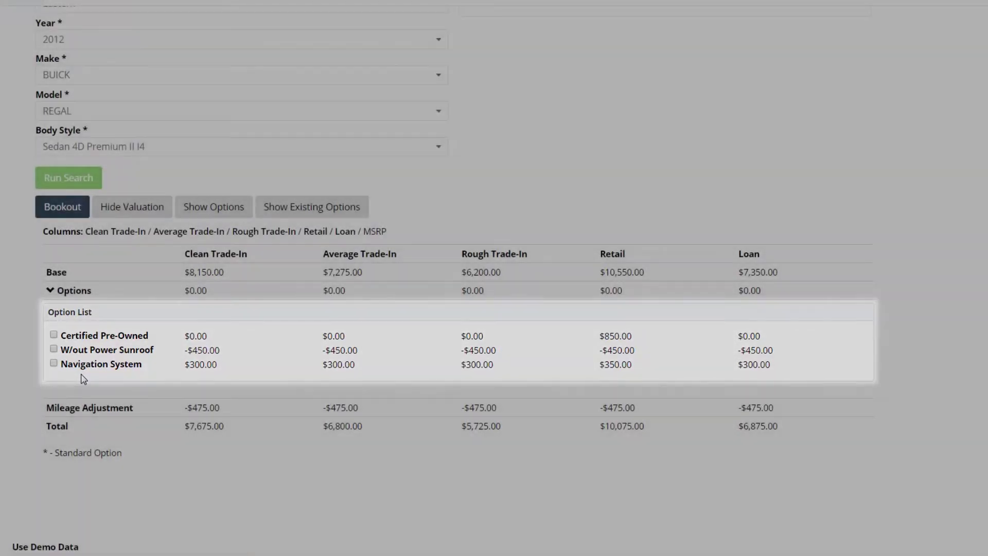
scroll(84, 379, "up", 5)
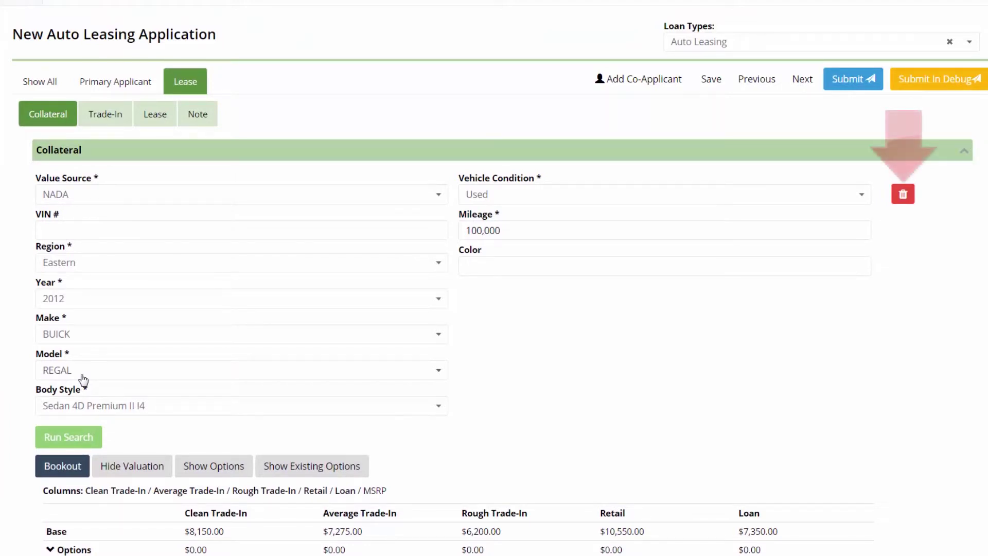
Replace the NADA collateral record with a new Manual one for a used 2000 Toyota Corolla Station Wagon with 100,000 miles
left_click(903, 194)
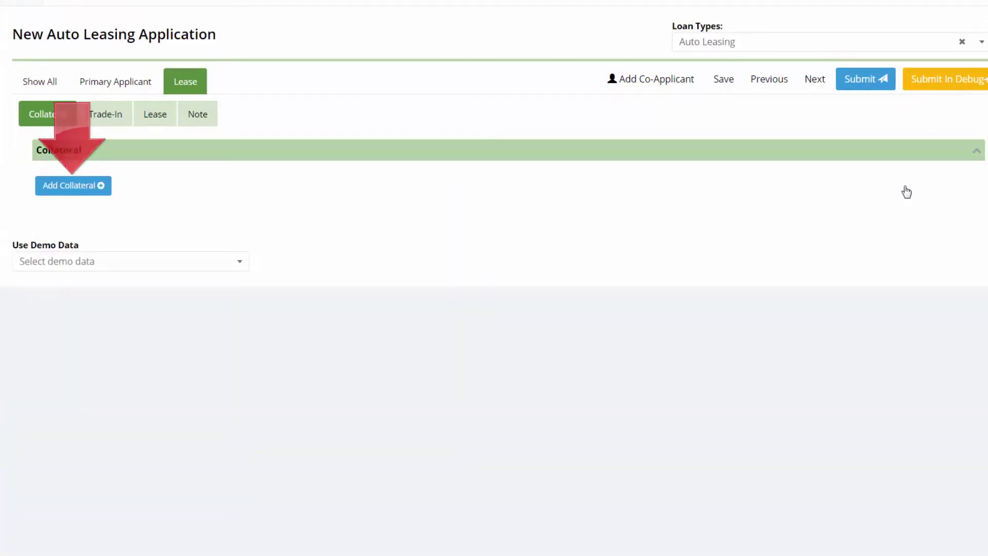
left_click(61, 190)
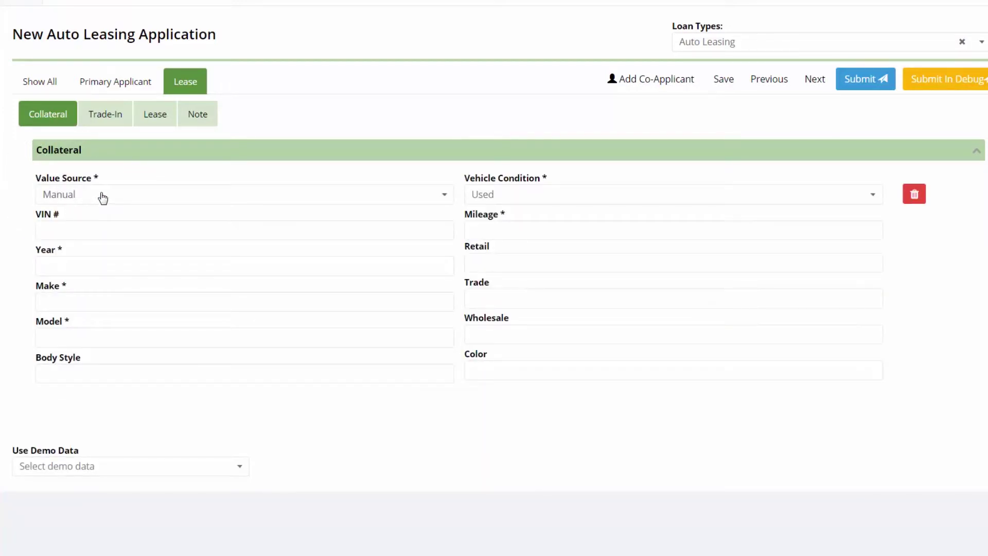
left_click(103, 197)
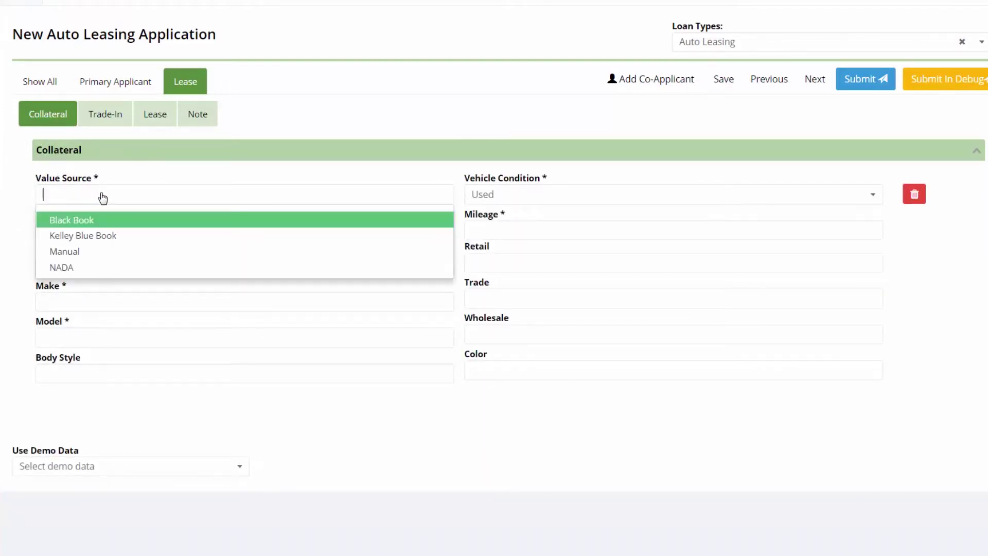
left_click(80, 254)
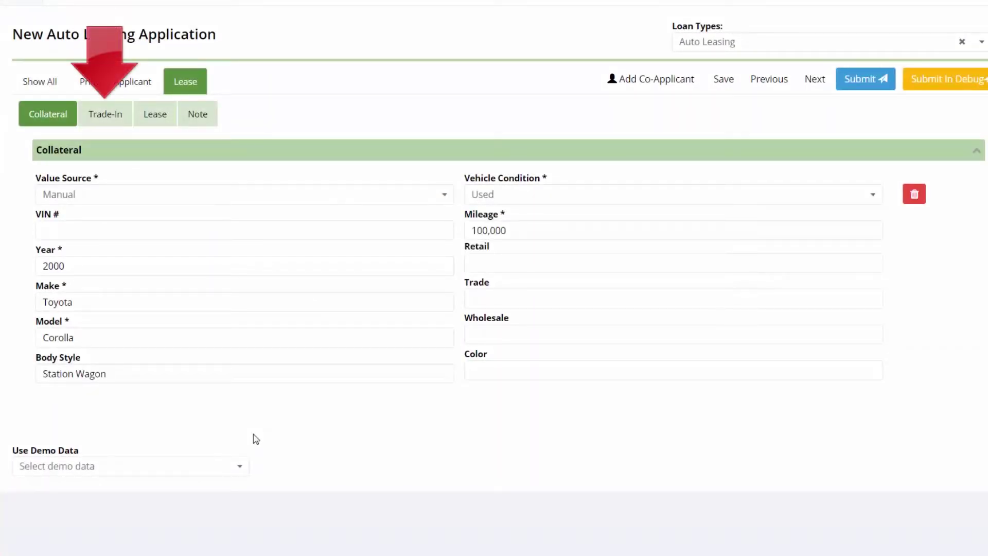
Add a trade-in vehicle with year 1990, make Toyota and model Corolla
left_click(122, 114)
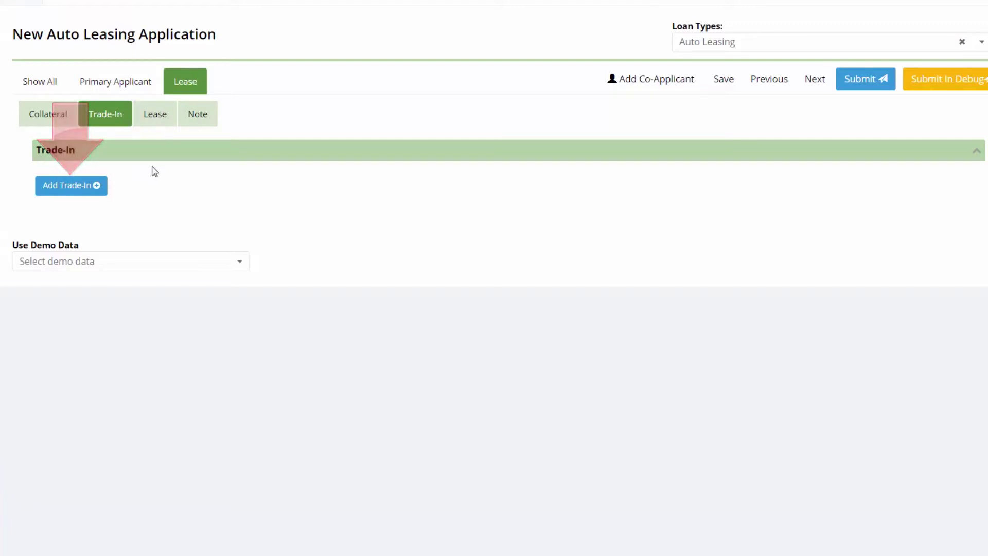
left_click(74, 197)
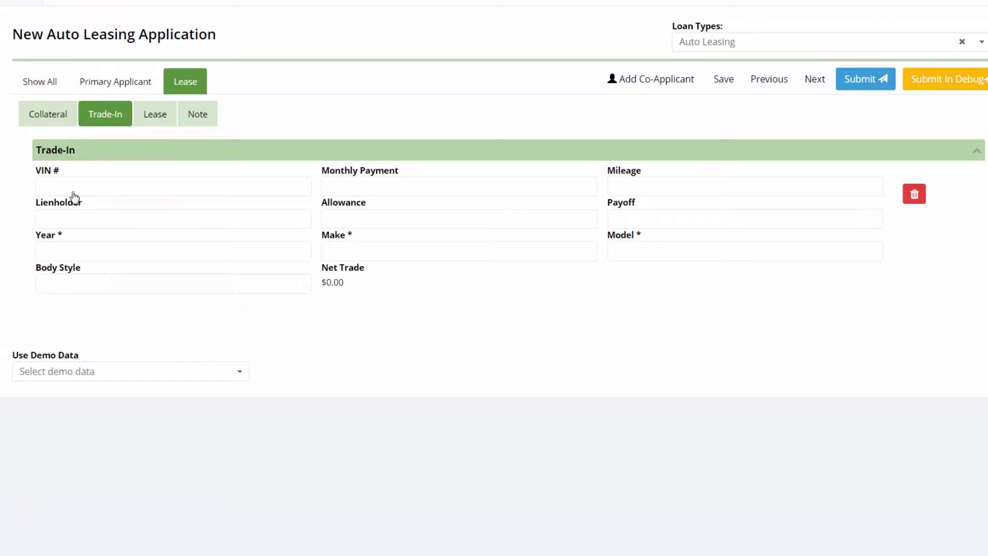
left_click(103, 254)
type("1990")
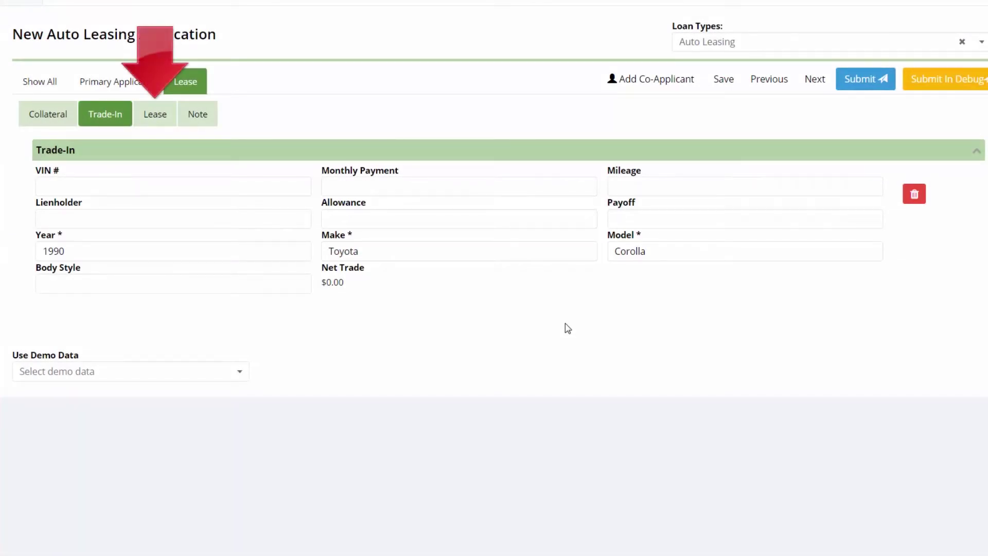
Complete the lease information with Test Dealer - DealerTrack as dealer, a Cap Cost of $100.00 and a requested term of 39
left_click(153, 128)
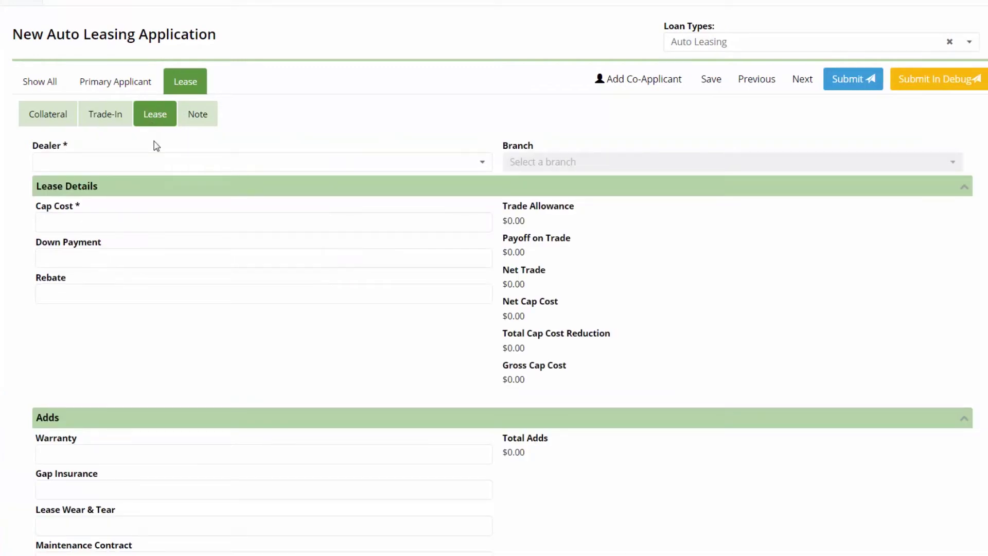
left_click(141, 170)
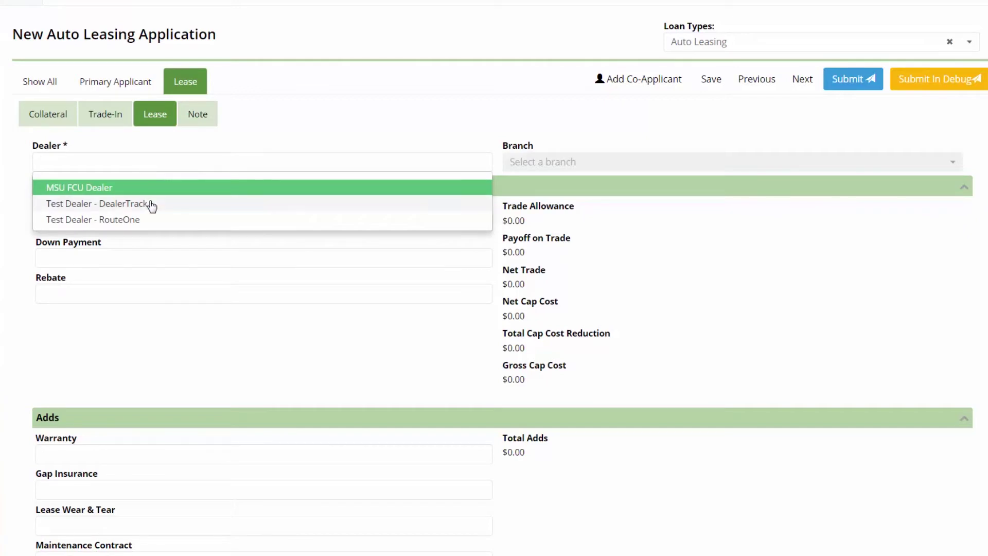
left_click(152, 206)
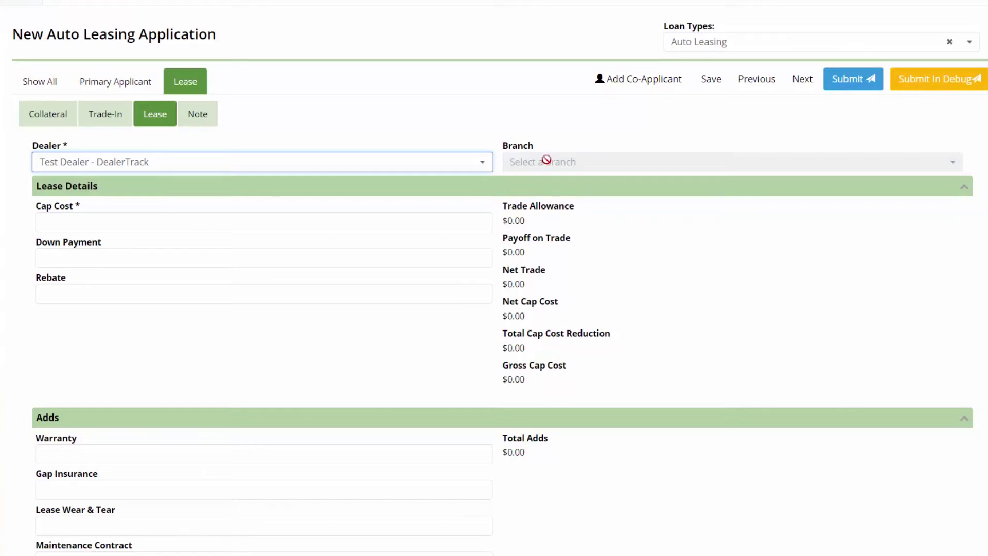
left_click(196, 228)
scroll(214, 352, "down", 4)
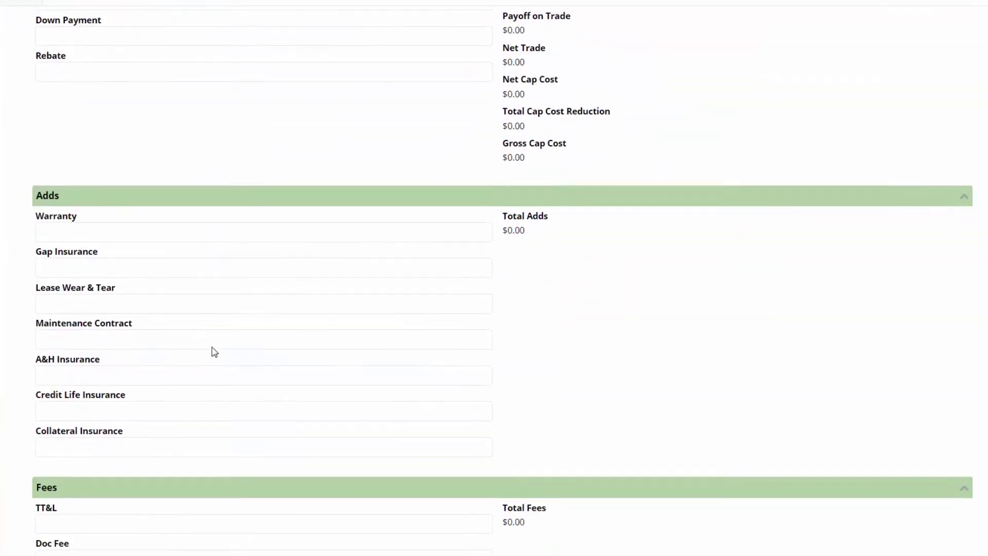
scroll(215, 352, "down", 7)
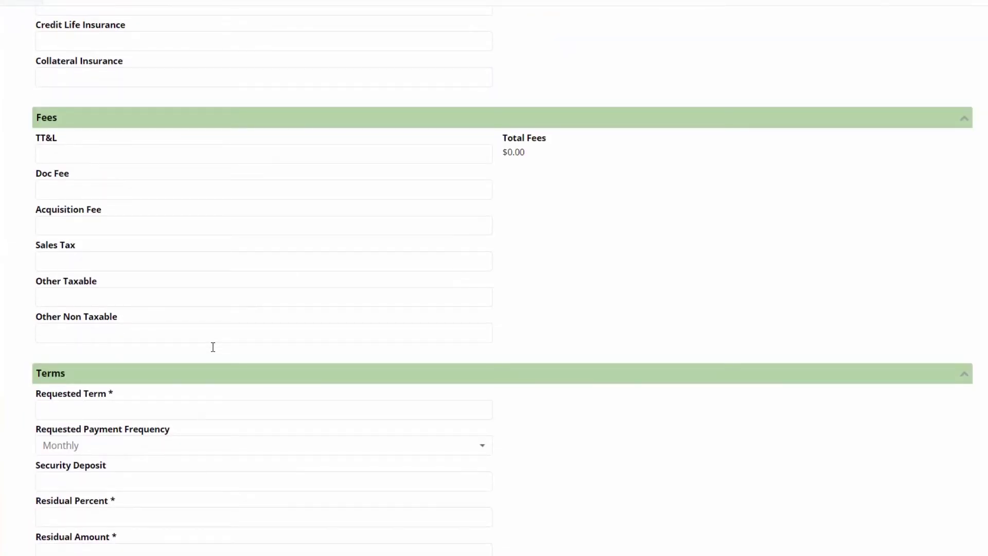
scroll(212, 348, "down", 5)
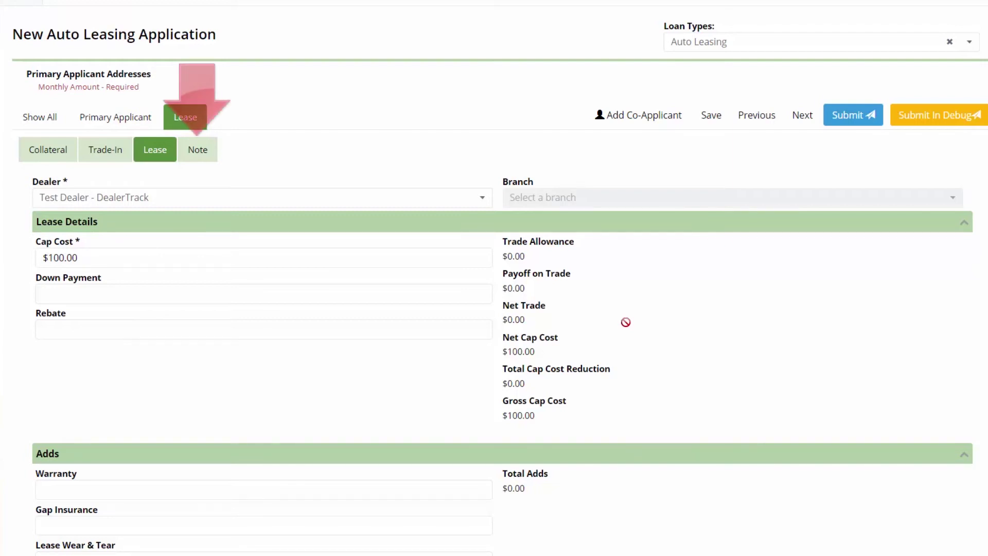
Add a note with the subject "Note" and the comment "Important Note"
left_click(208, 149)
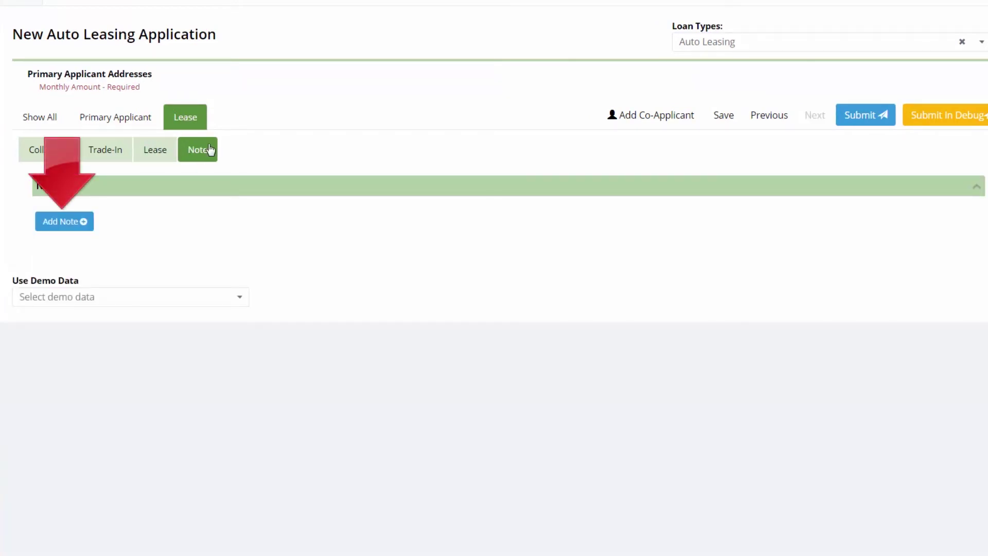
left_click(57, 222)
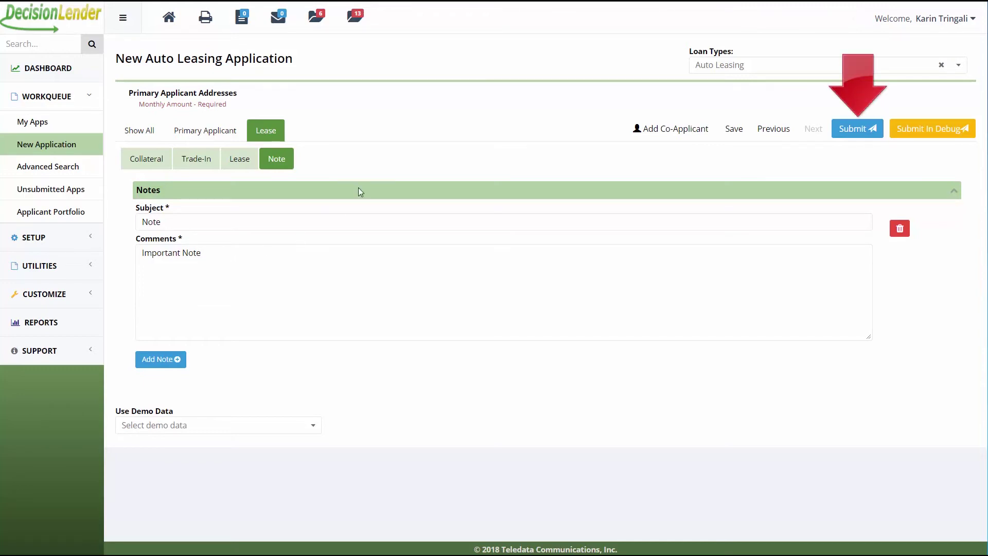
Submit the application and open the My Apps queue to view it
left_click(852, 133)
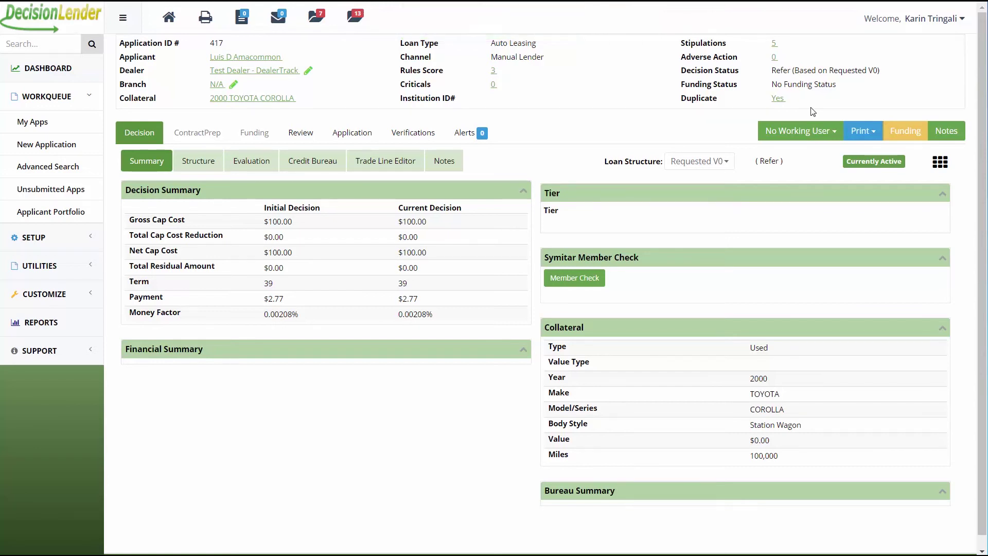
left_click(81, 125)
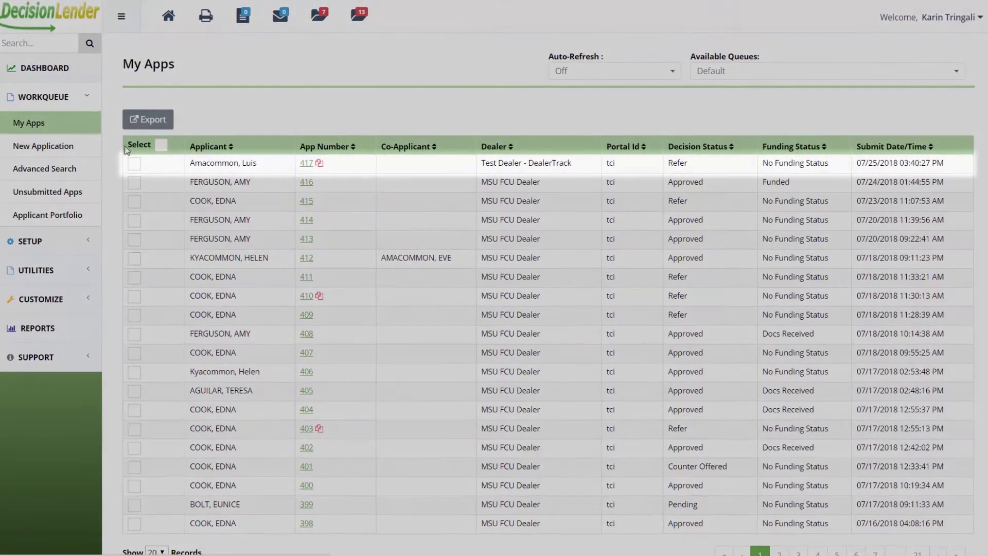